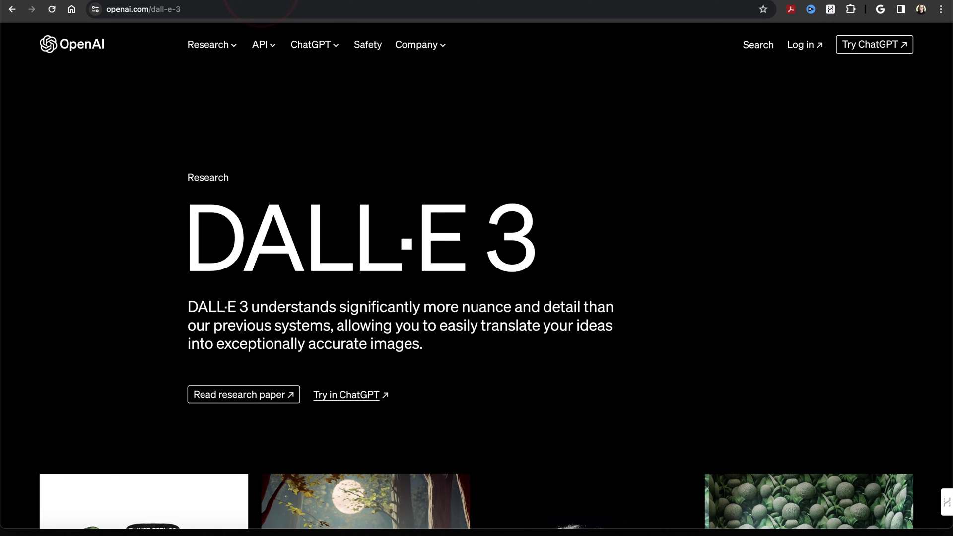
Step: Scroll down the DALL·E 3 page past the gallery to the annotated city-street example
scroll(268, 97, "down", 4)
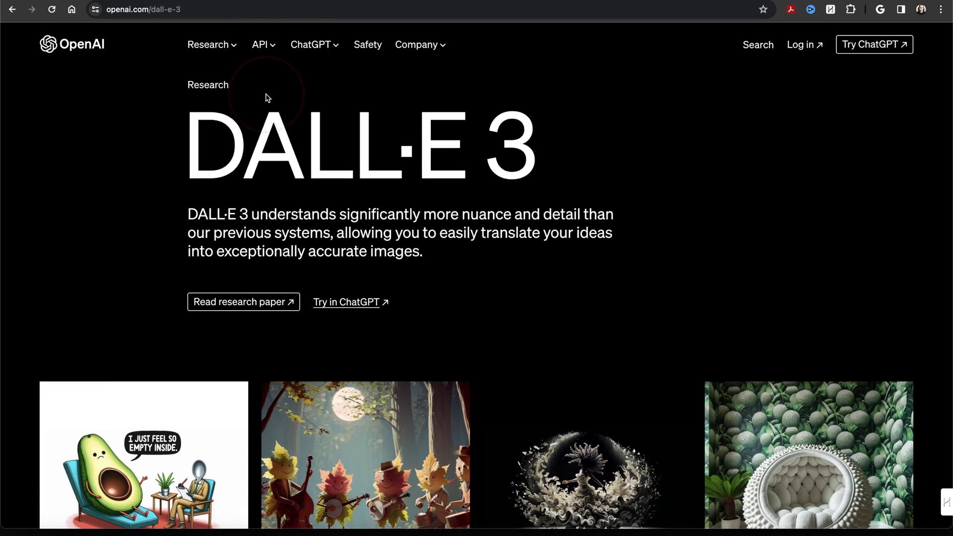
scroll(268, 98, "down", 7)
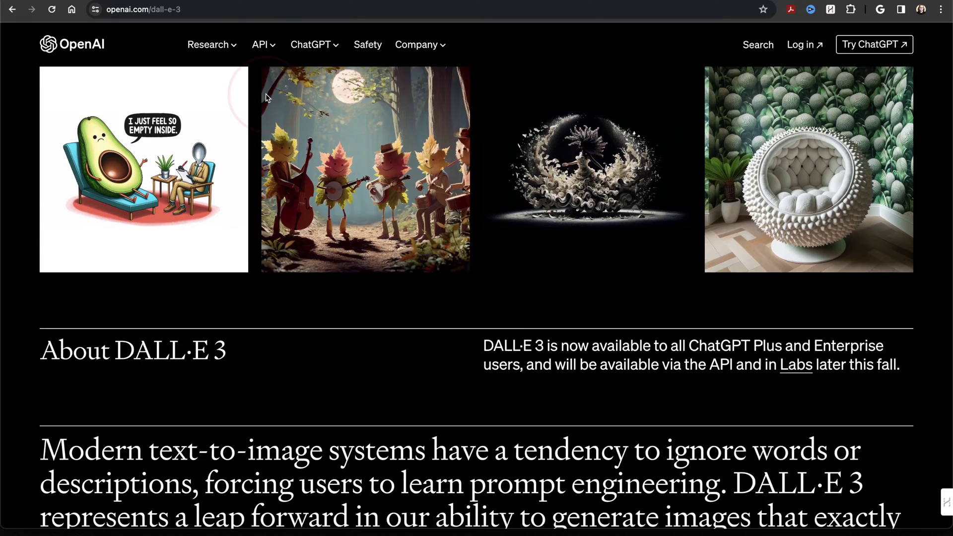
scroll(267, 97, "down", 10)
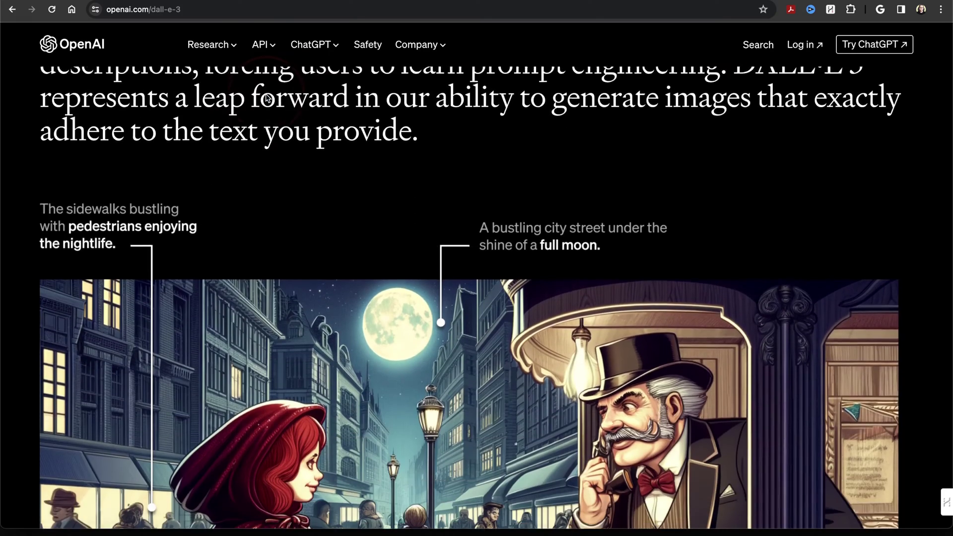
scroll(268, 98, "down", 1)
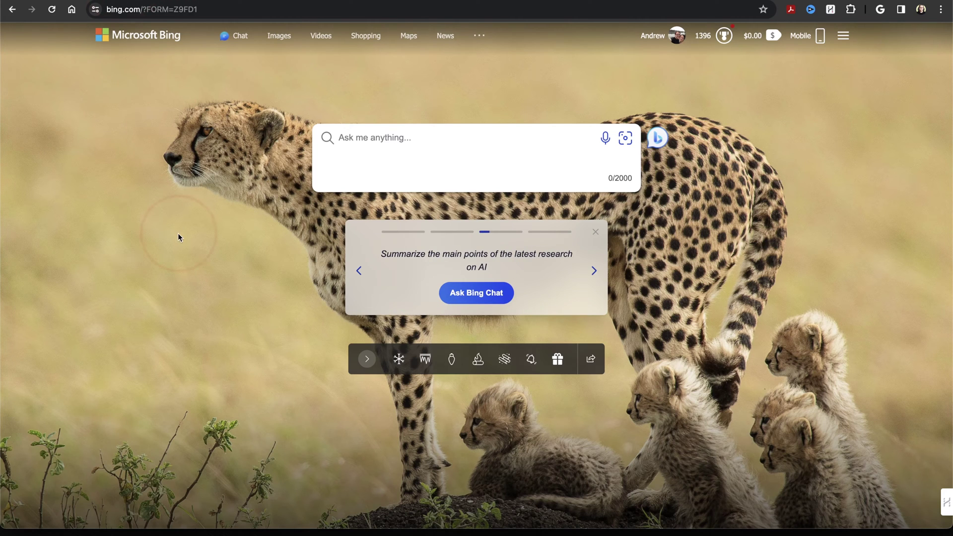
Step: Go to Bing Chat using the Chat link in the Bing homepage's top bar
left_click(179, 235)
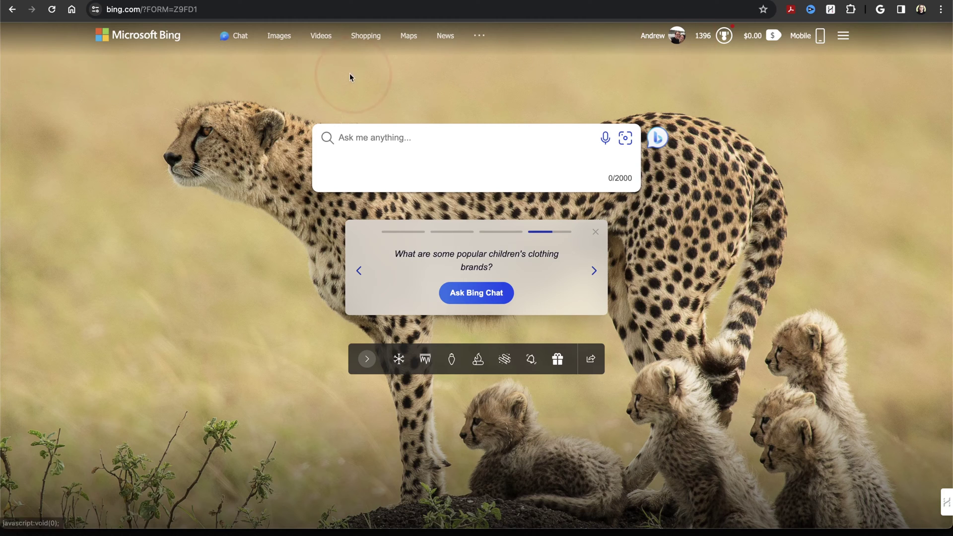
left_click(243, 38)
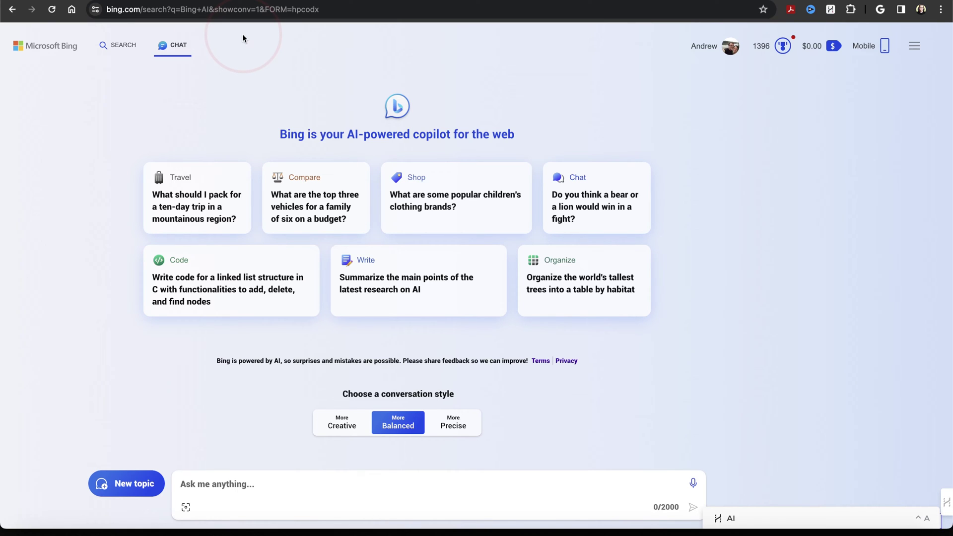
Step: Ask Bing Chat for 5 desert animals, each with an image prompt, without generating images
left_click(210, 484)
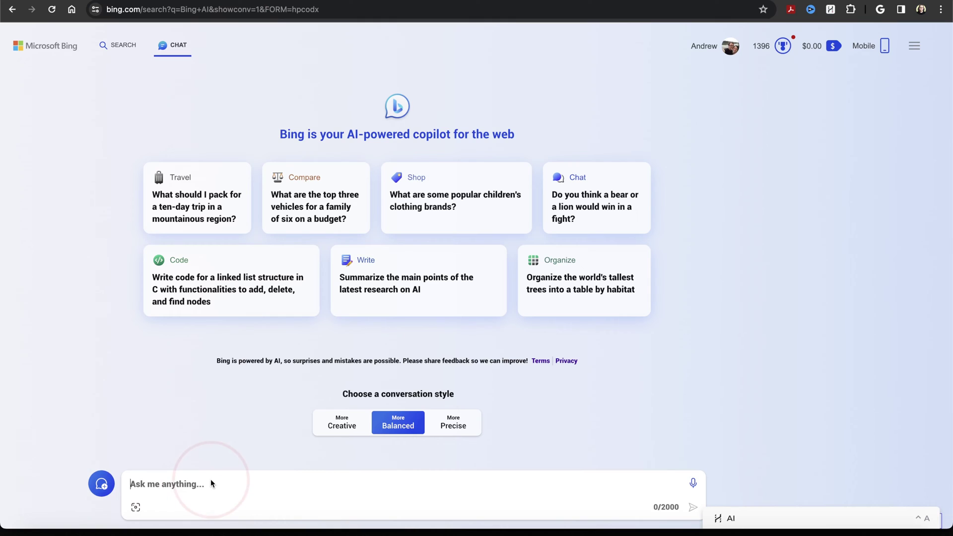
type("ithout actually generating any ima")
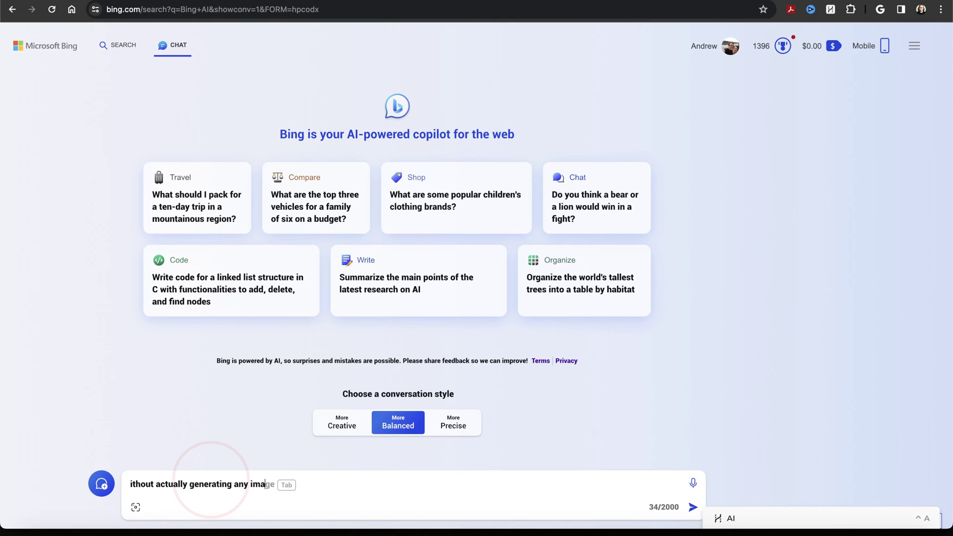
type("ges, give me a list of 5 ")
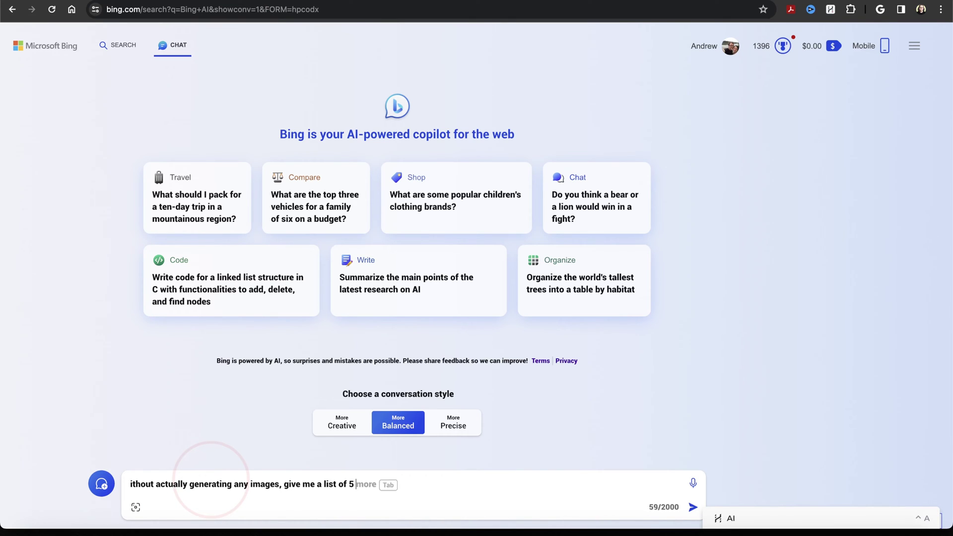
type("animals that live in the desert, ")
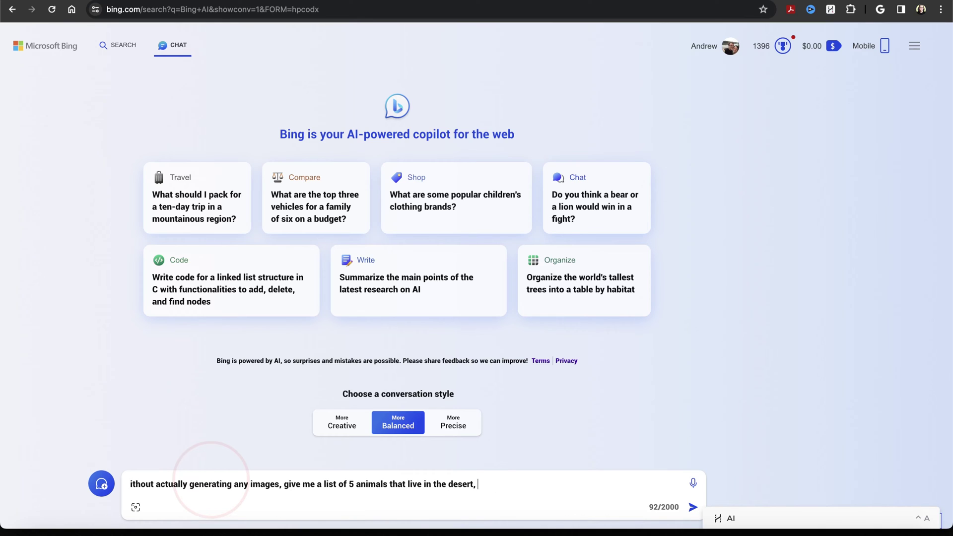
type("and a prompt for each ")
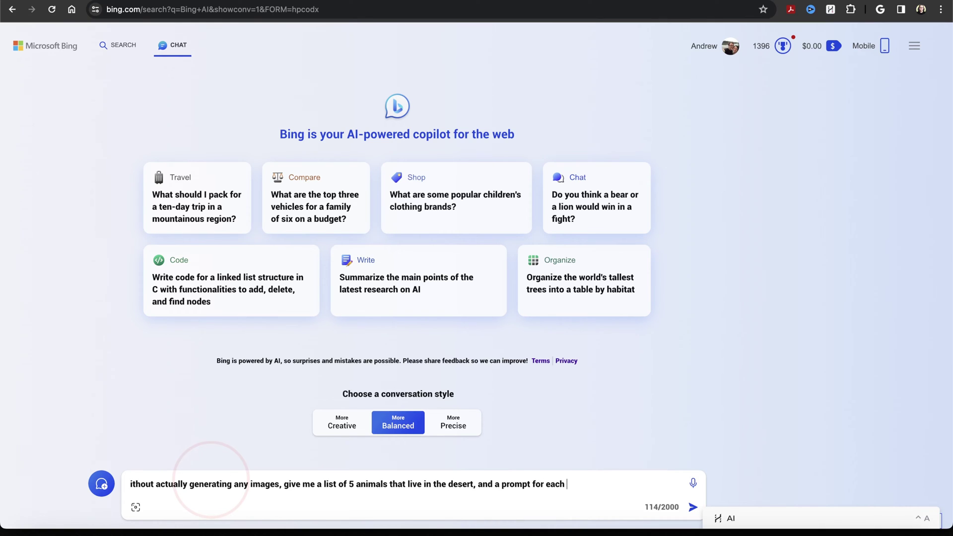
type("animal doing something in its element")
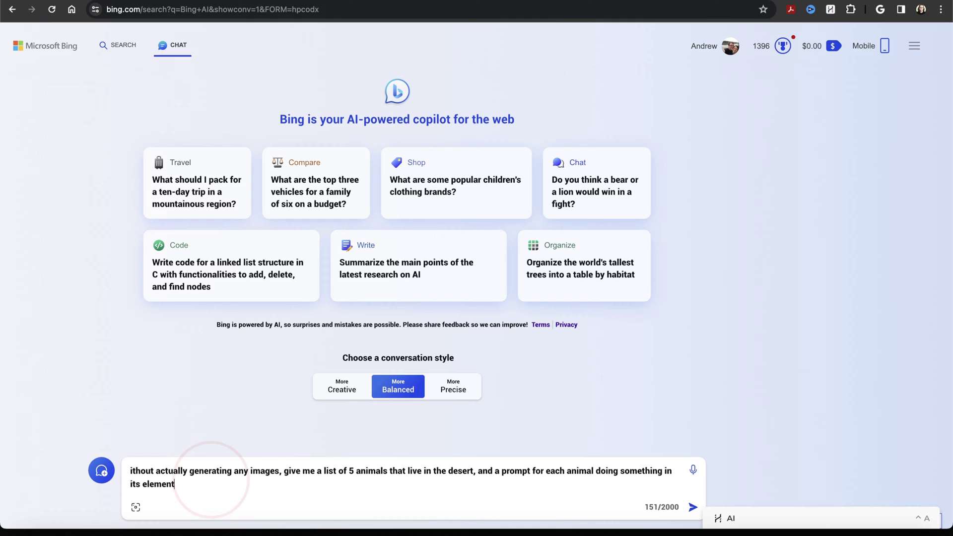
left_click(692, 507)
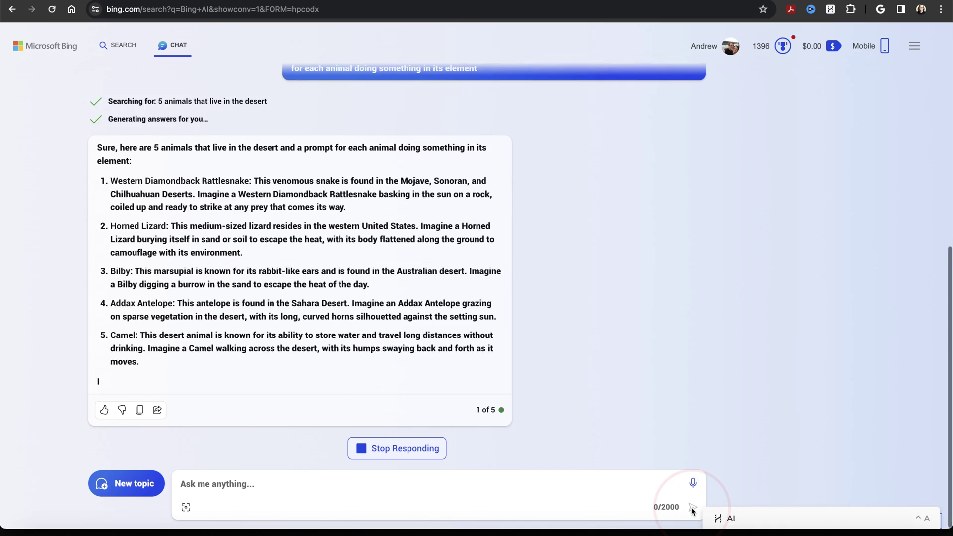
Step: Send 'create images based on the first option' to generate the rattlesnake images
scroll(619, 302, "up", 3)
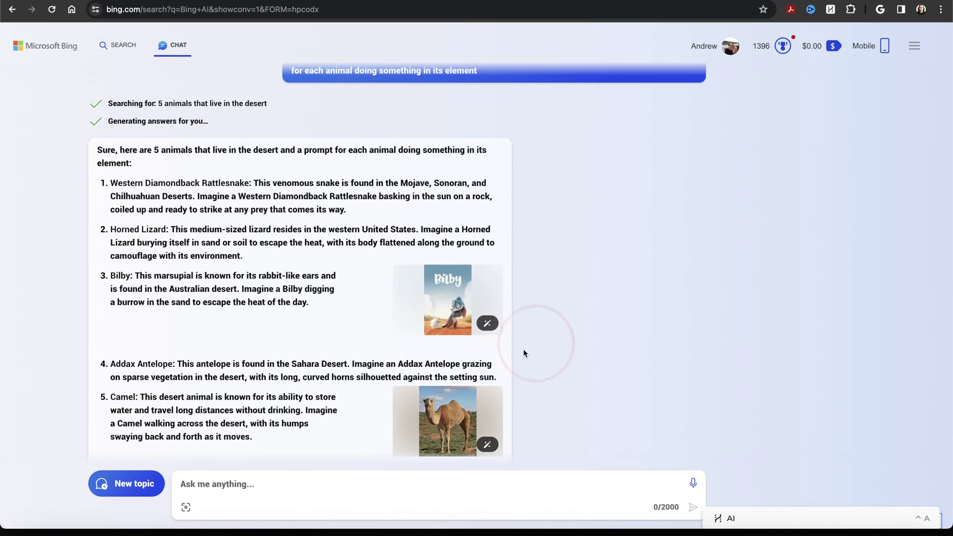
left_click(265, 486)
type("cre")
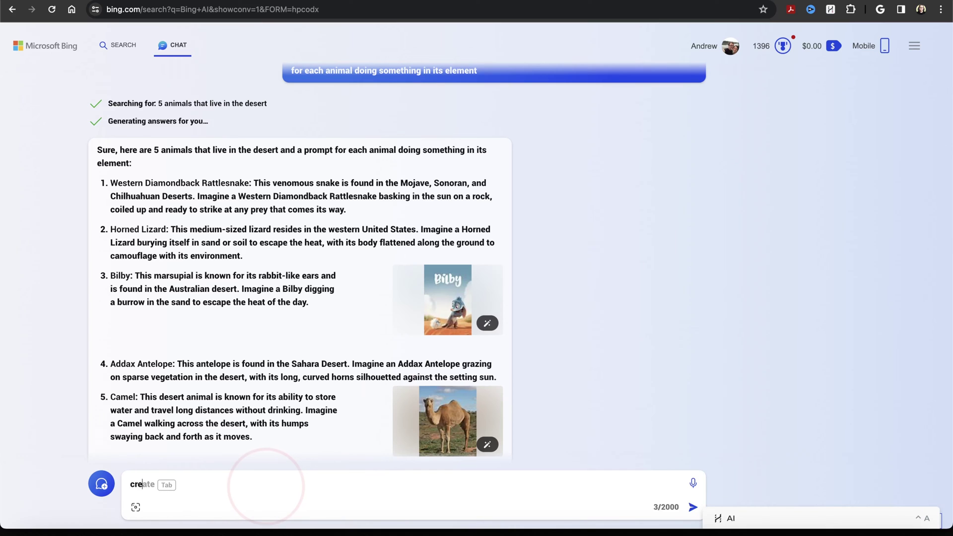
type("ate images based on the first option")
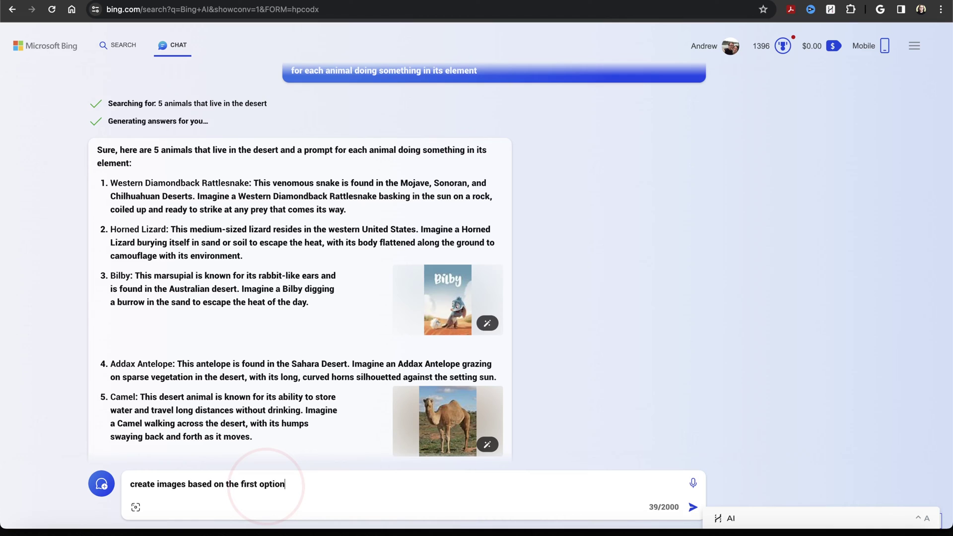
key("Return")
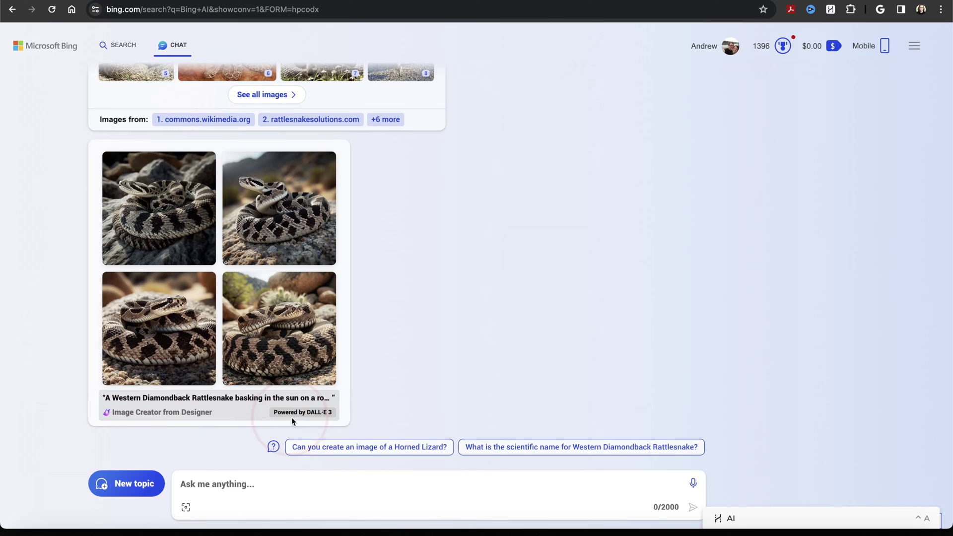
Step: View the first rattlesnake image full size, browse forward through all four, and return
left_click(164, 219)
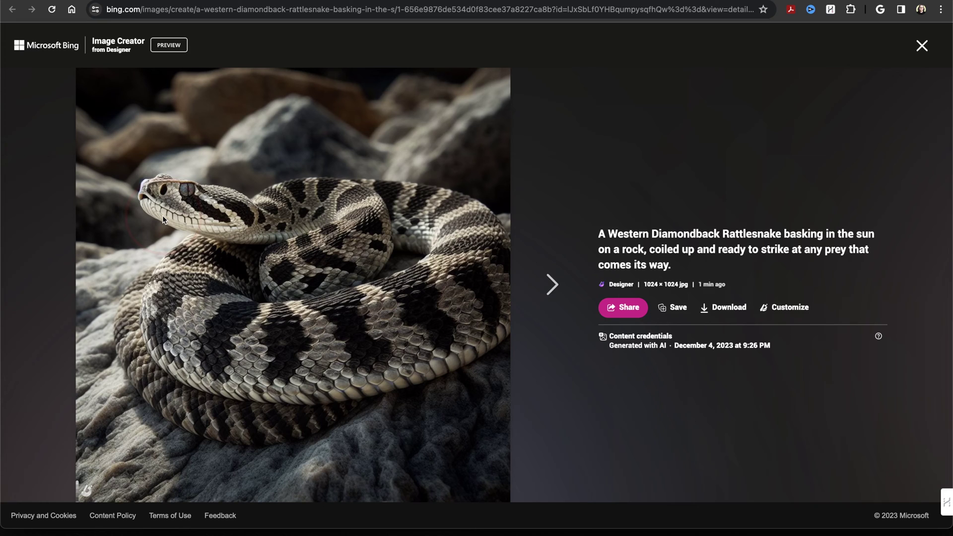
left_click(548, 299)
left_click(548, 299)
left_click(548, 299)
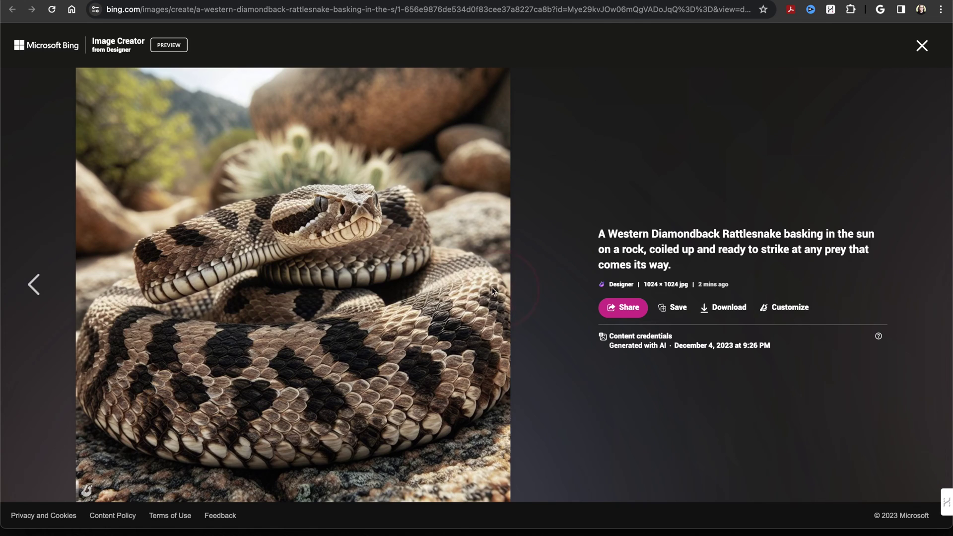
left_click(33, 284)
left_click(34, 285)
left_click(33, 284)
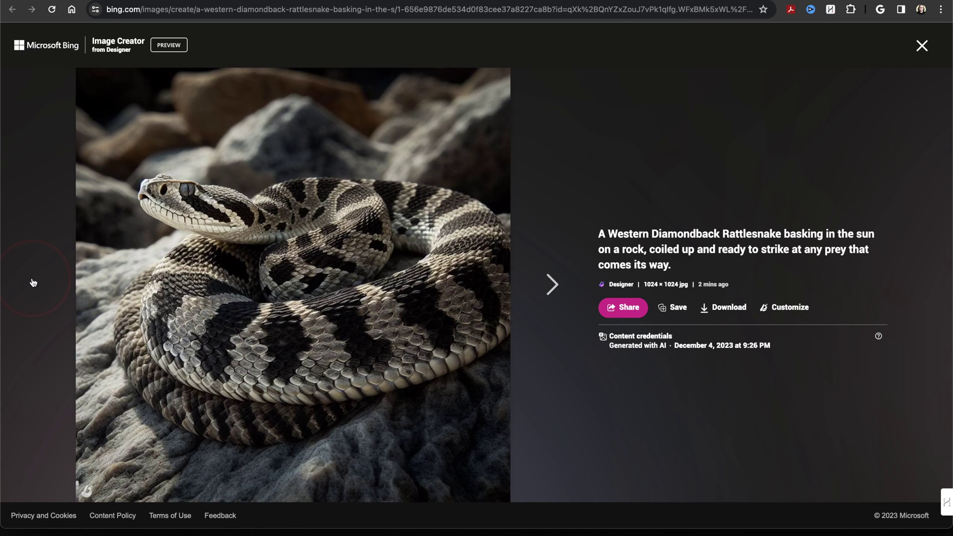
Step: Select the first image's prompt text, then download the rattlesnake image
left_click_drag(598, 235, 674, 270)
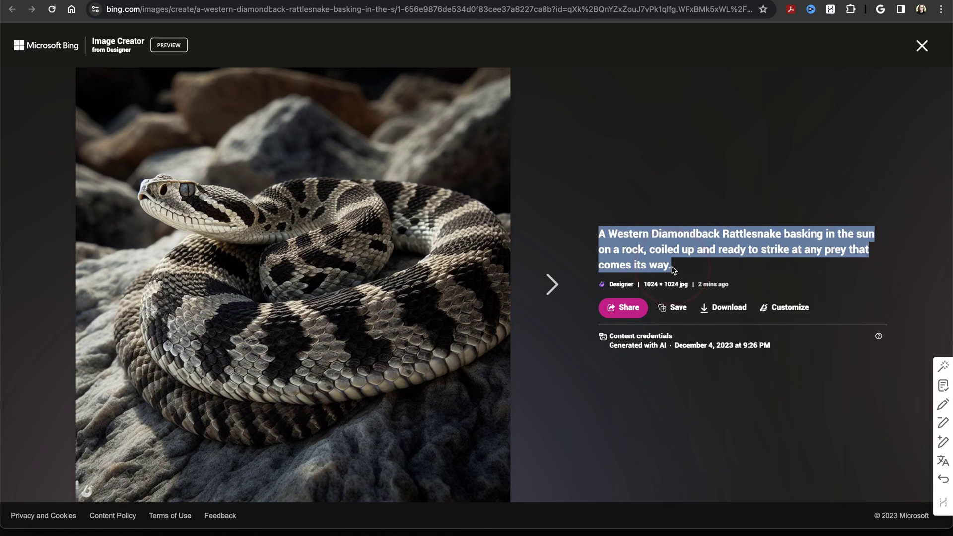
left_click(673, 271)
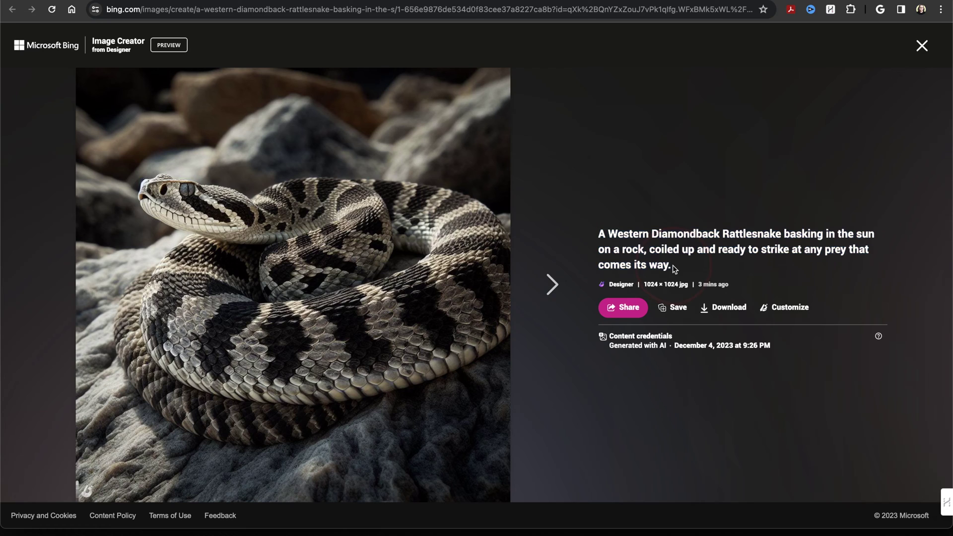
left_click(726, 318)
Step: Load the rattlesnake image into Microsoft Designer and browse its AI tools and Filters panels
left_click(791, 310)
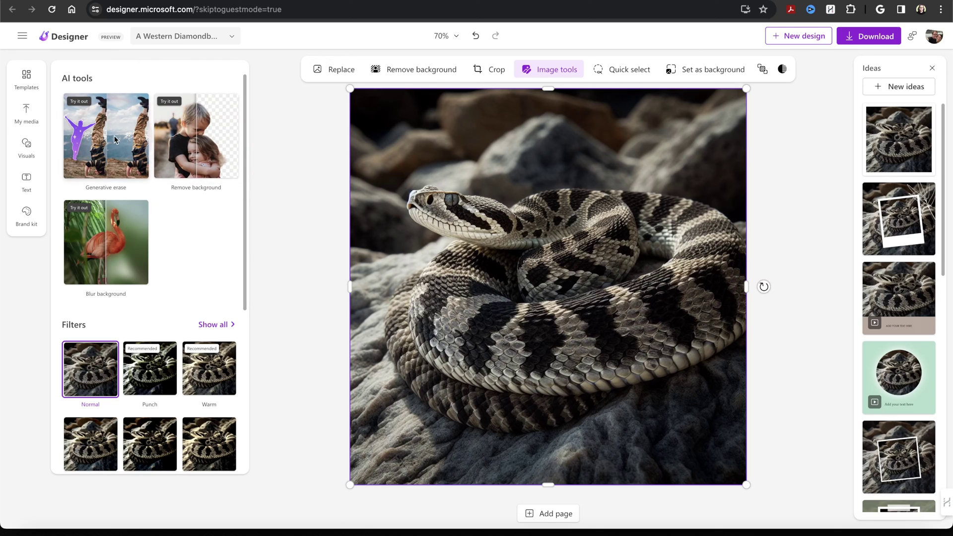
left_click(27, 181)
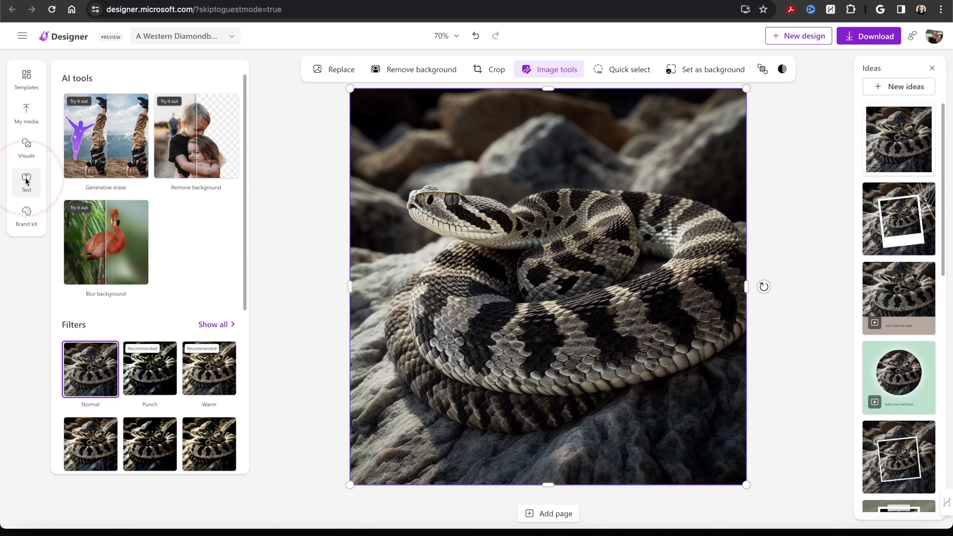
left_click(28, 87)
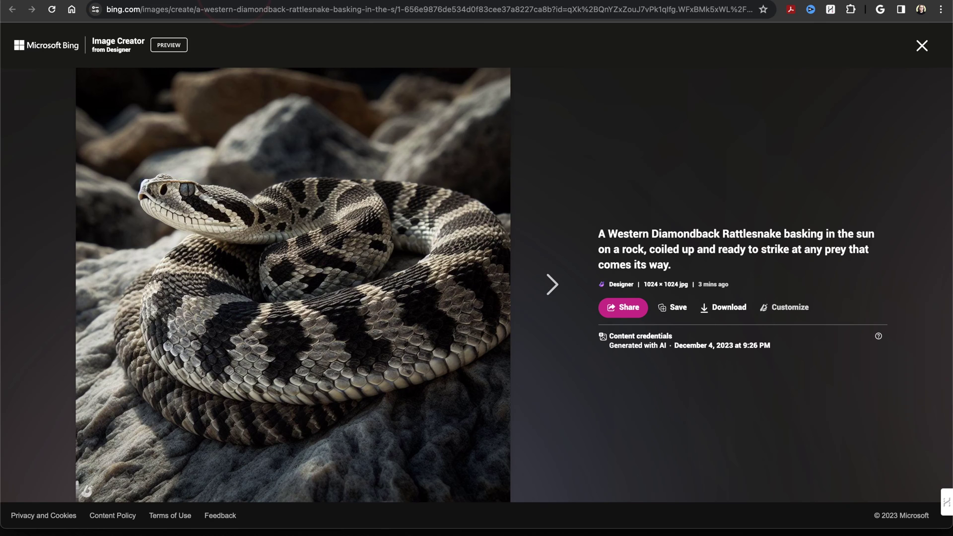
Step: Return from the rattlesnake image to the Image Creator home page with the prompt box active
left_click(534, 120)
left_click(117, 47)
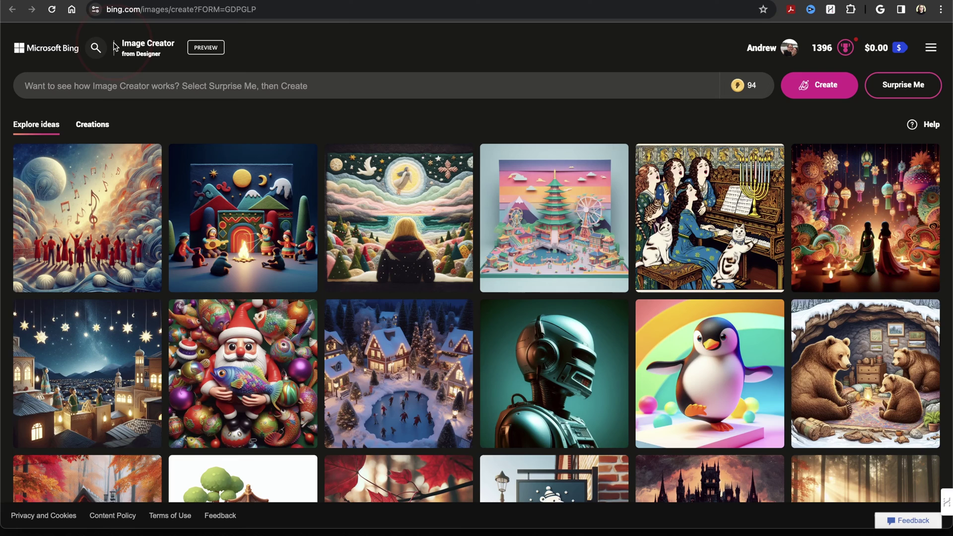
left_click(152, 77)
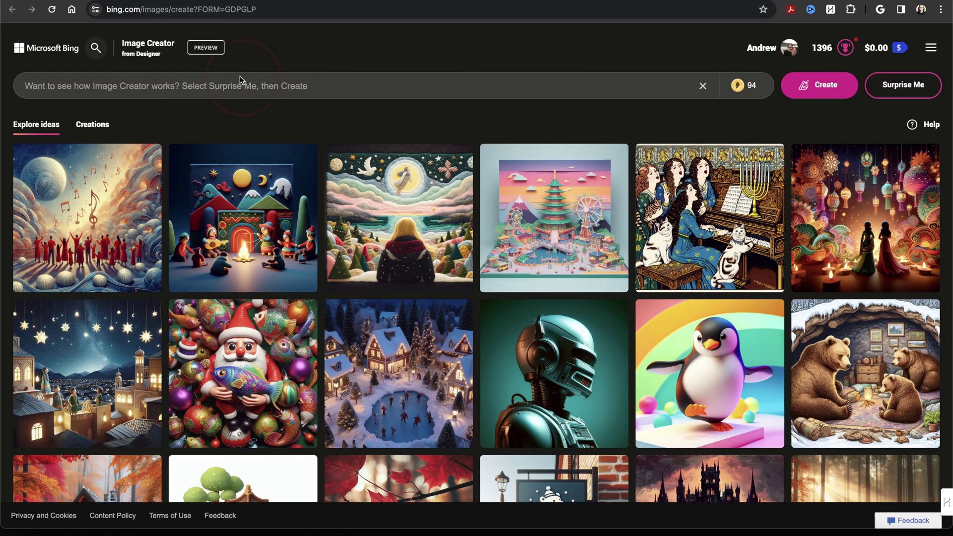
Step: Generate 'a camel in the hot dry desert, sun in the sky, sand dunes' images; view the resting camel
left_click(146, 85)
type("a camel in ")
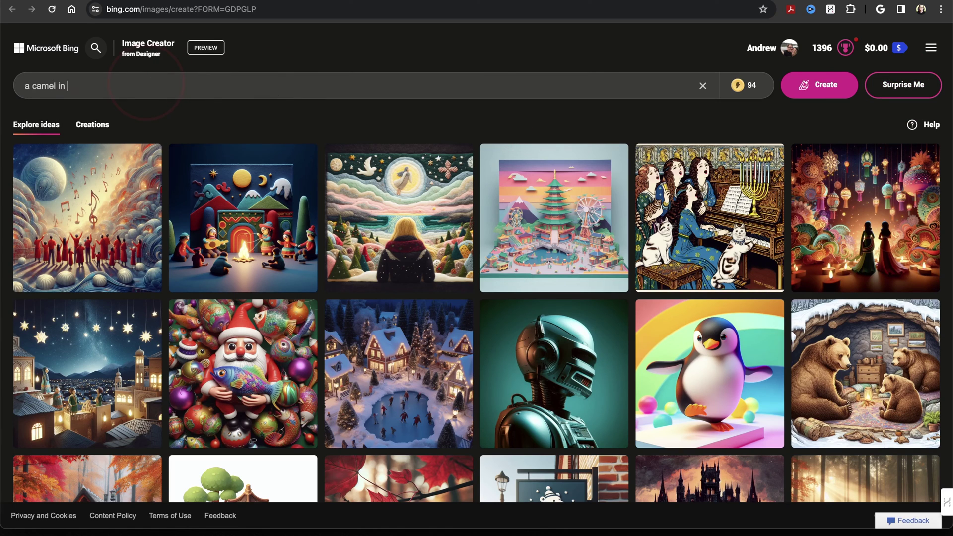
type("the hot dry desert, sun in the sky, sand ")
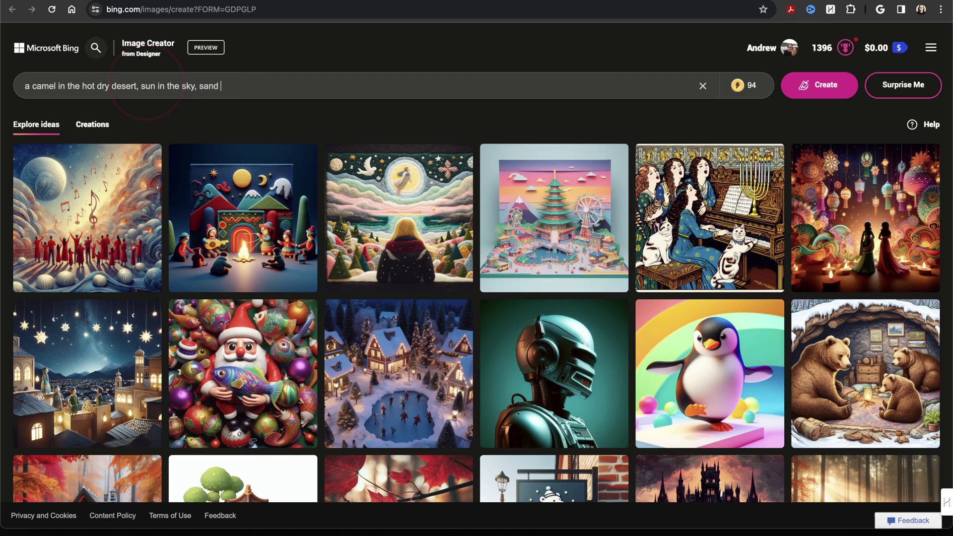
type("dunes in the background")
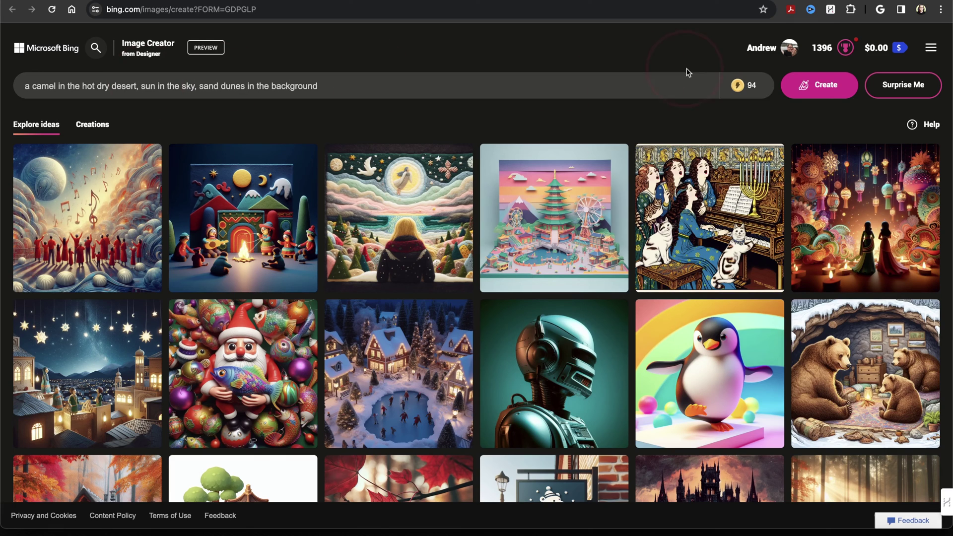
left_click(810, 94)
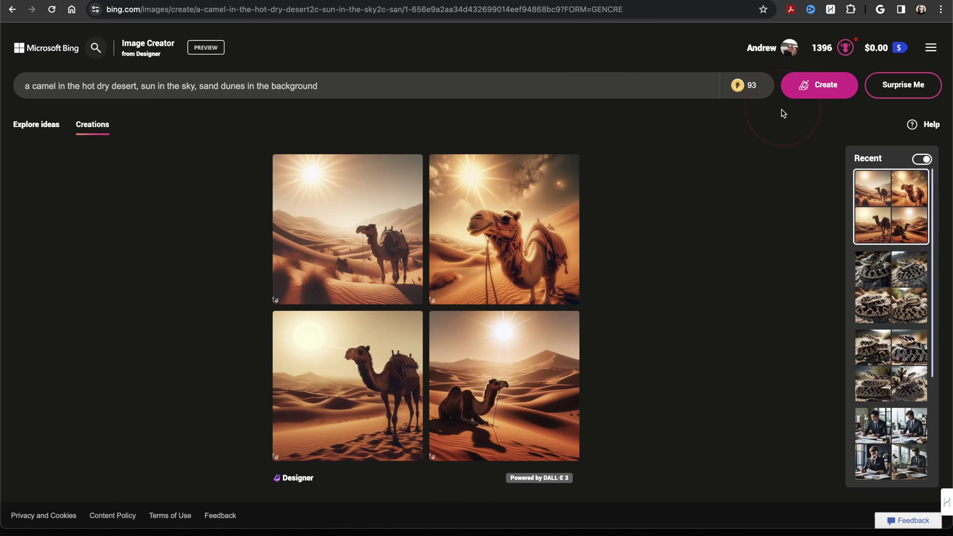
left_click(475, 375)
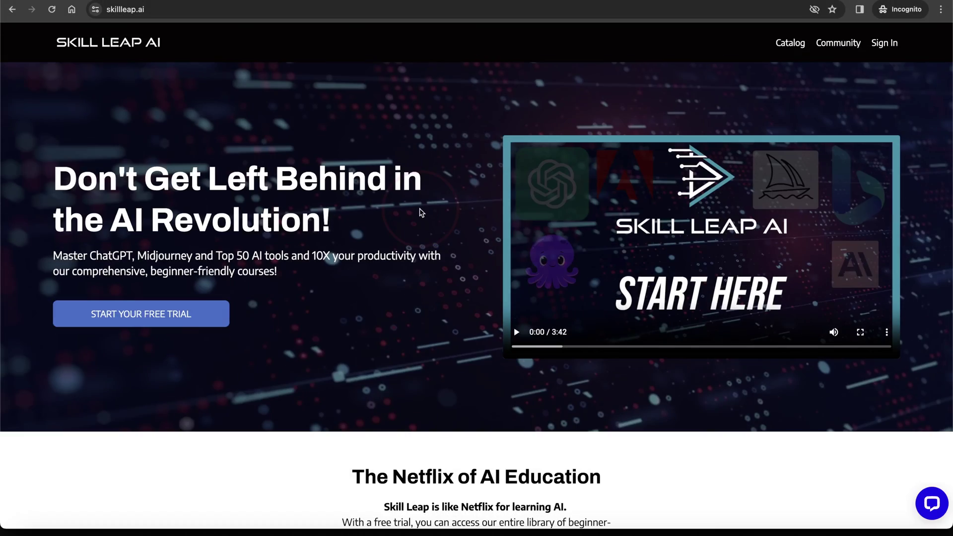
scroll(421, 213, "down", 6)
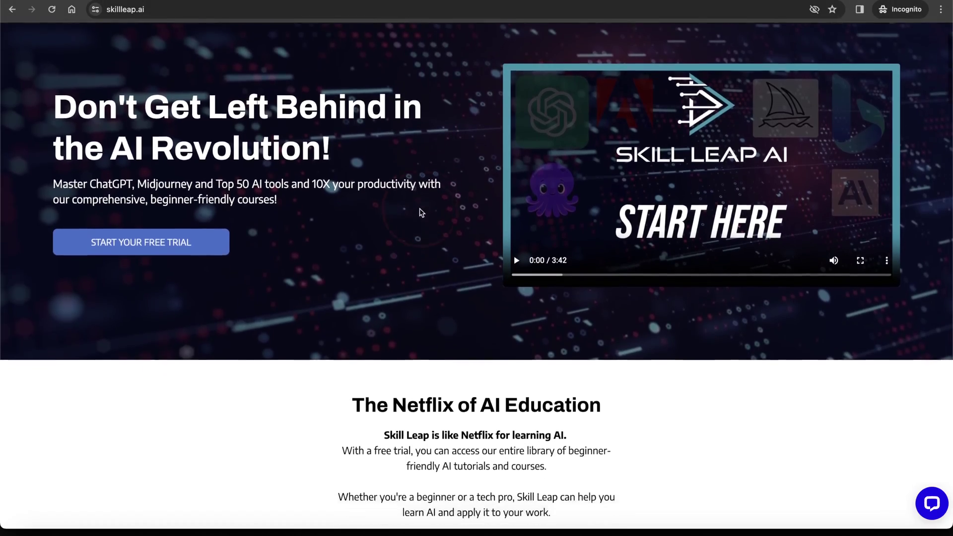
scroll(419, 209, "down", 9)
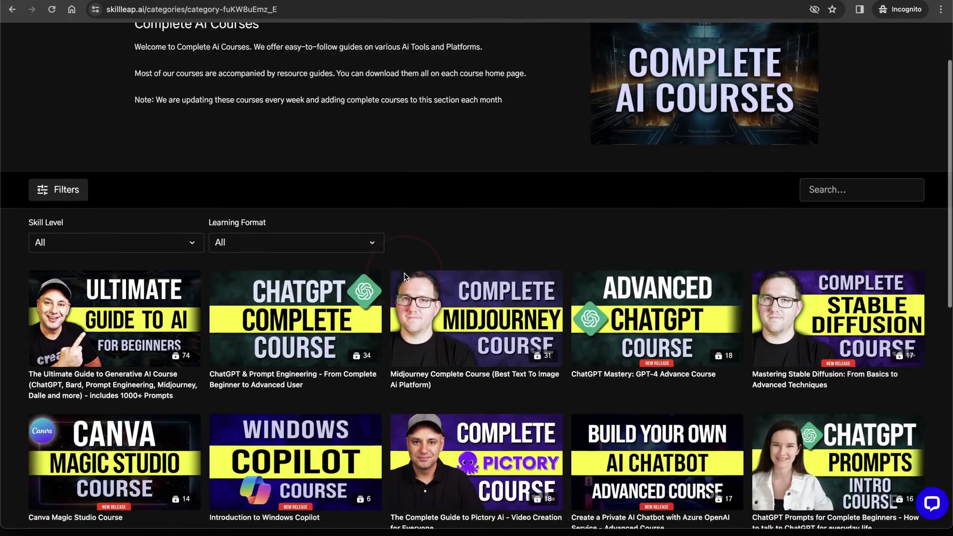
scroll(404, 272, "down", 2)
scroll(404, 272, "down", 2)
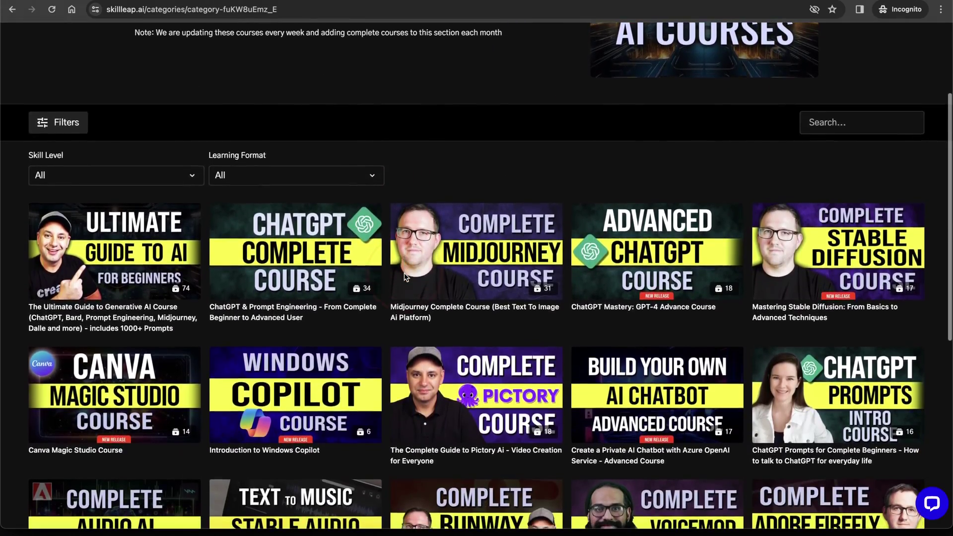
scroll(477, 298, "down", 1)
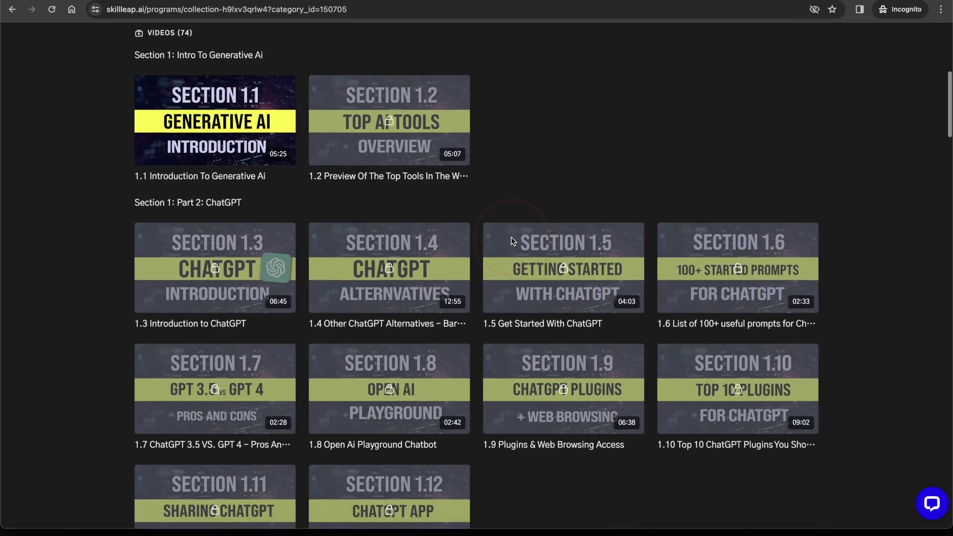
scroll(513, 240, "down", 5)
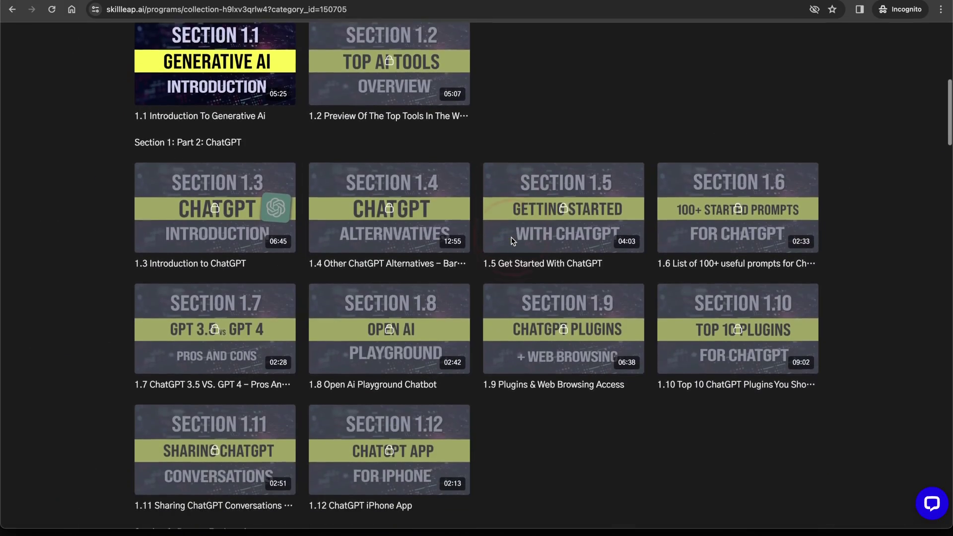
scroll(512, 241, "down", 6)
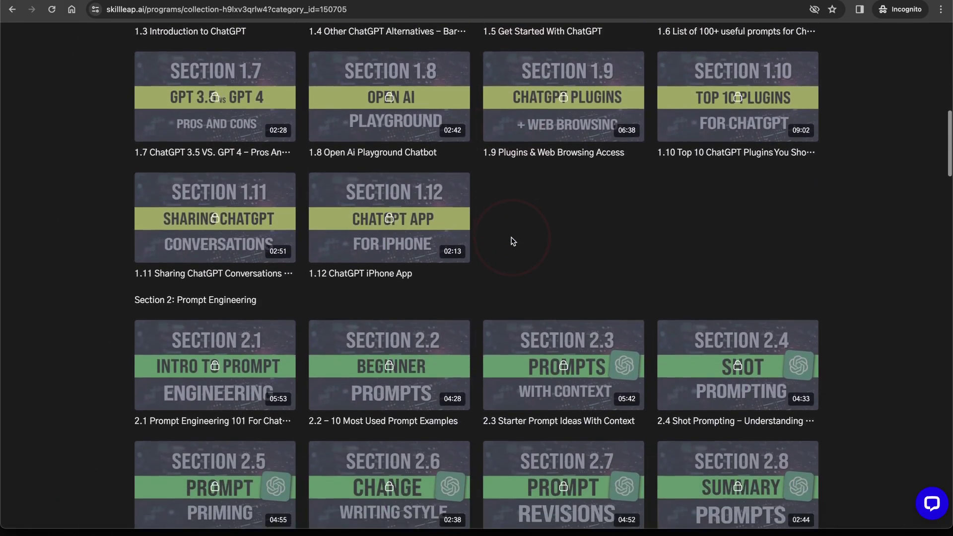
scroll(513, 240, "down", 5)
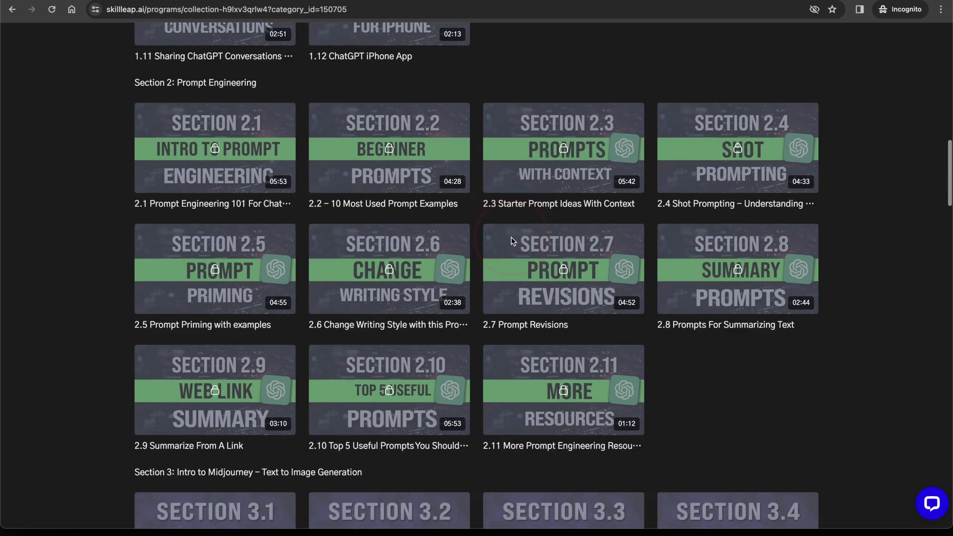
scroll(513, 240, "down", 6)
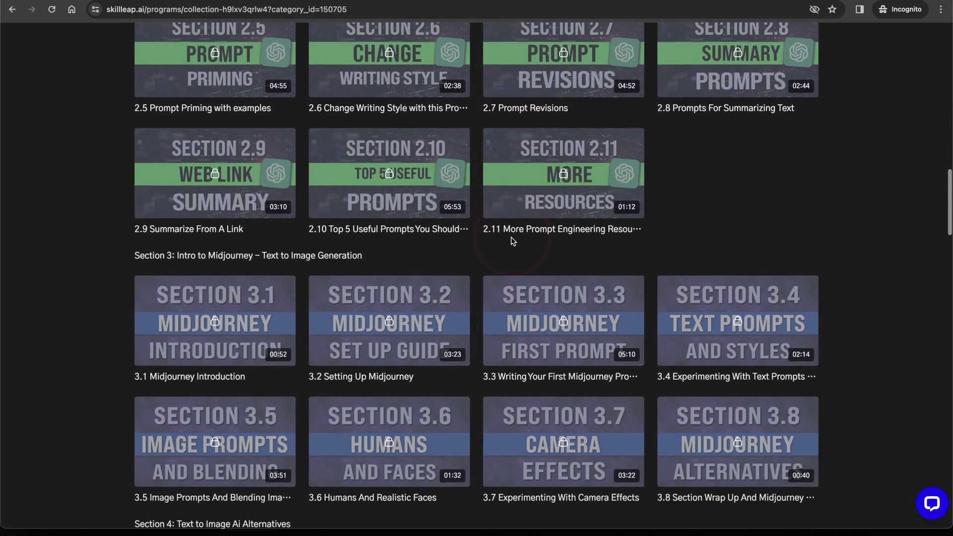
scroll(513, 241, "down", 6)
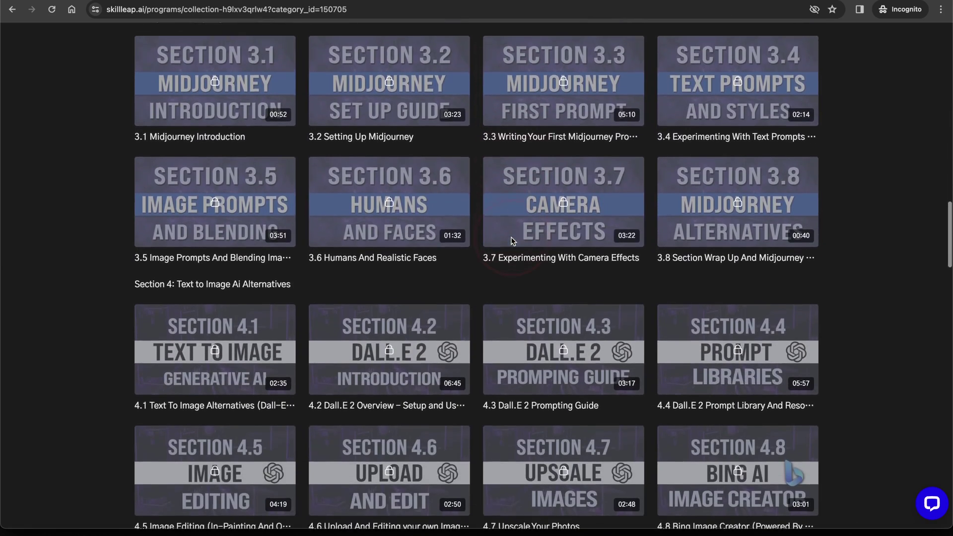
scroll(512, 241, "down", 6)
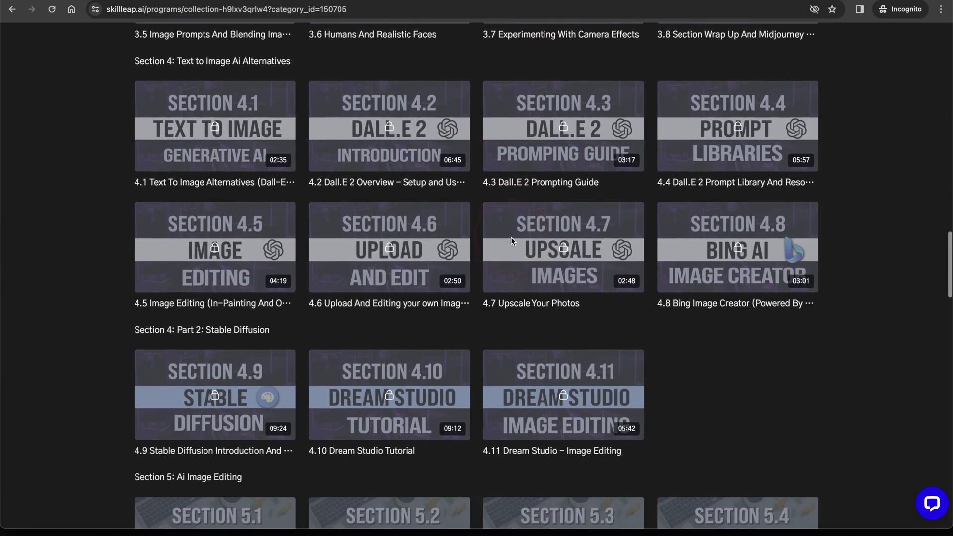
scroll(513, 241, "down", 6)
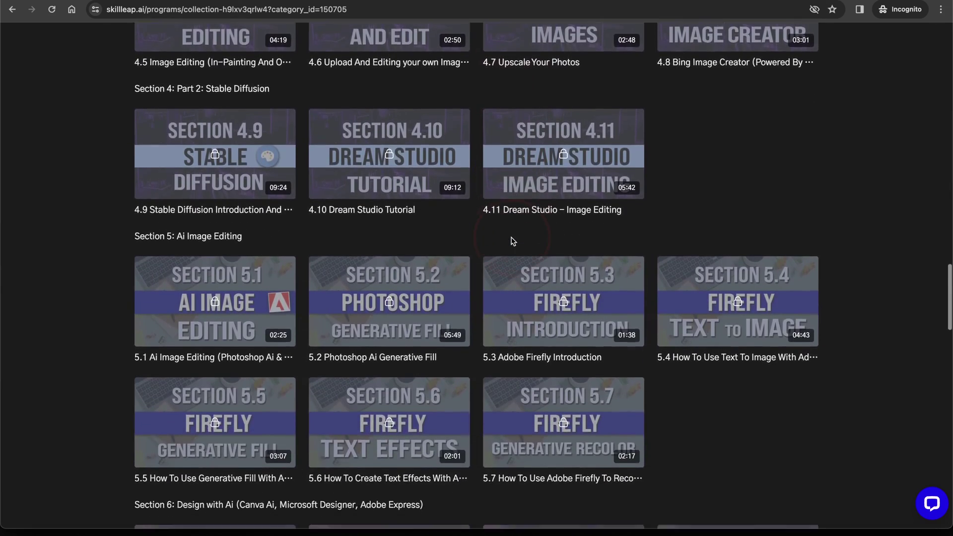
scroll(513, 241, "down", 6)
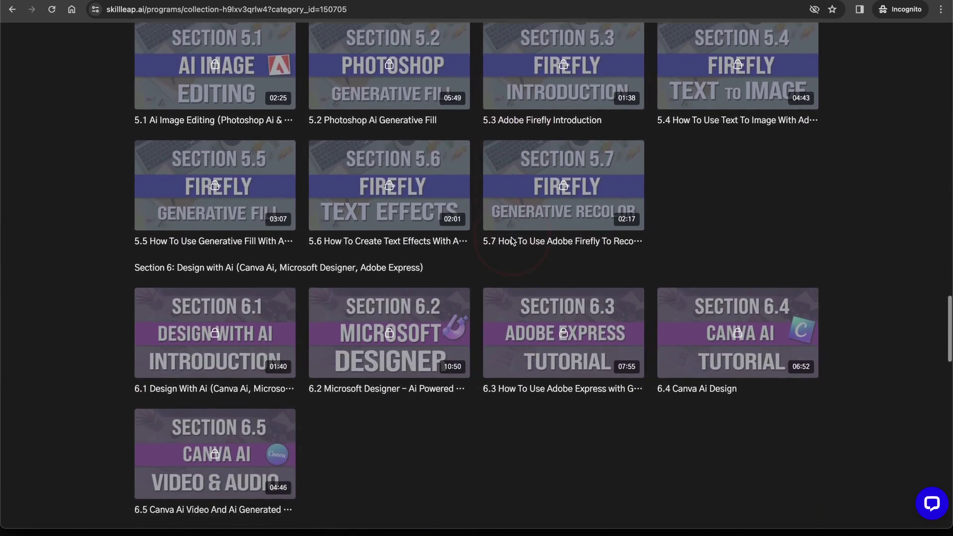
scroll(513, 241, "down", 6)
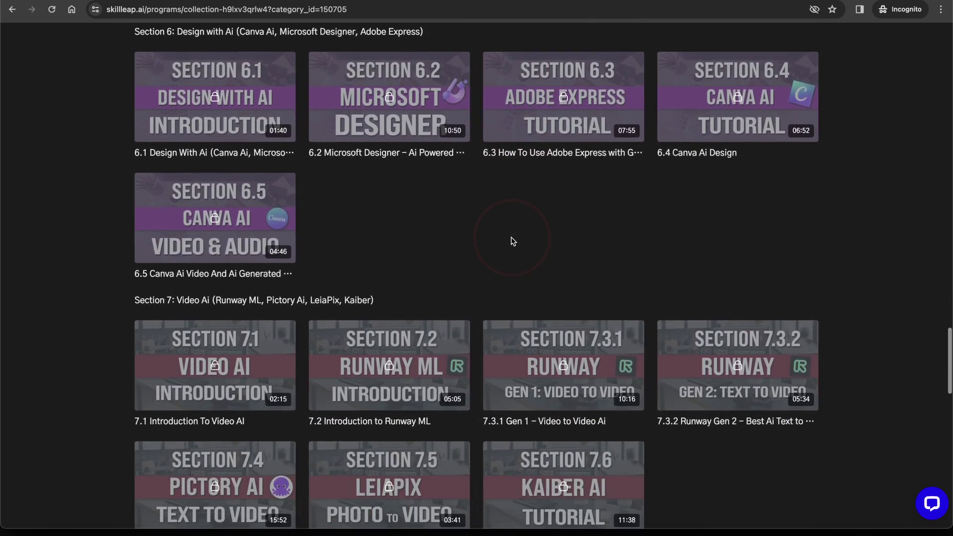
scroll(513, 241, "down", 5)
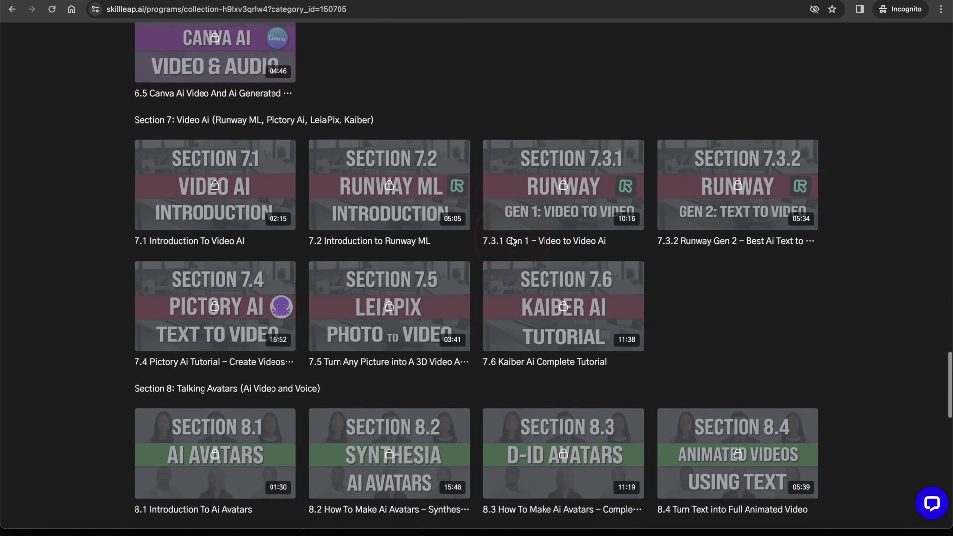
scroll(512, 242, "down", 2)
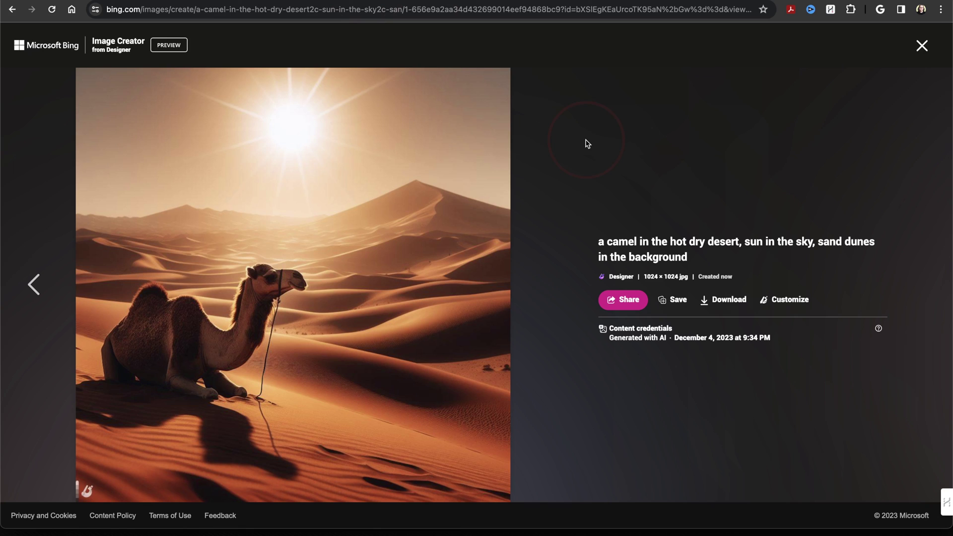